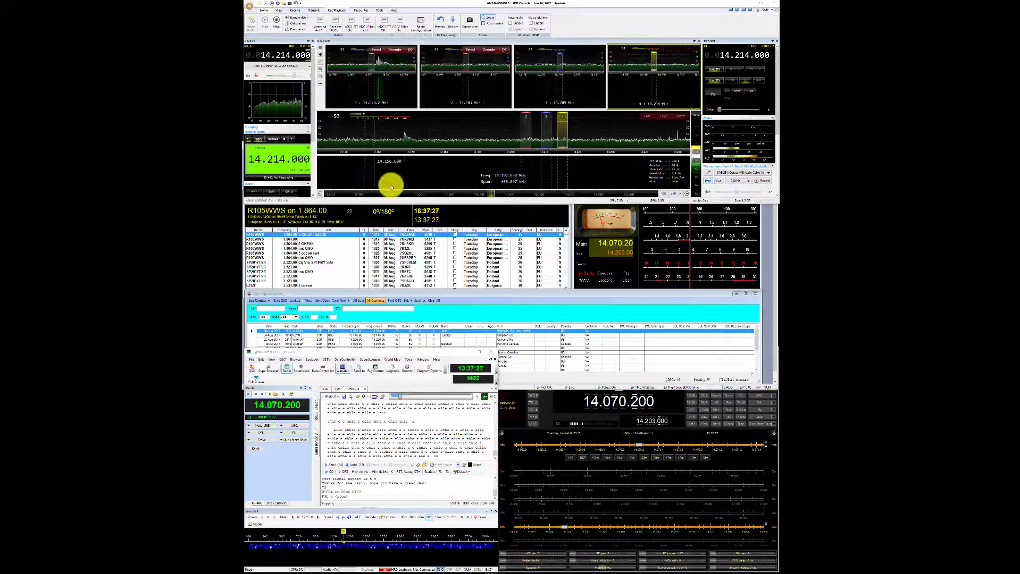
Close receivers RX 2, RX 3 and RX 4 so that only RX 1 remains.
mouse_move(372, 75)
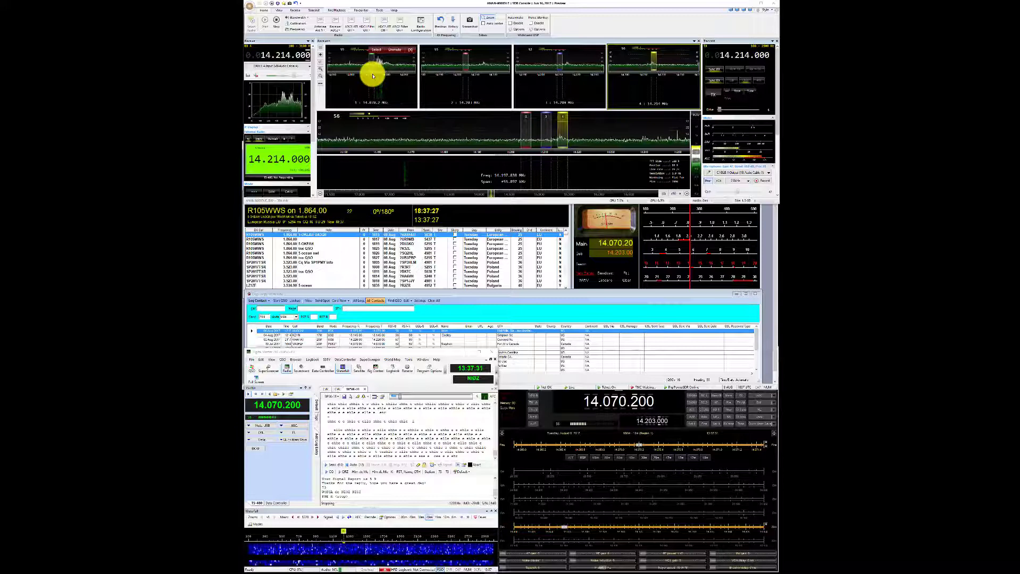
mouse_move(466, 92)
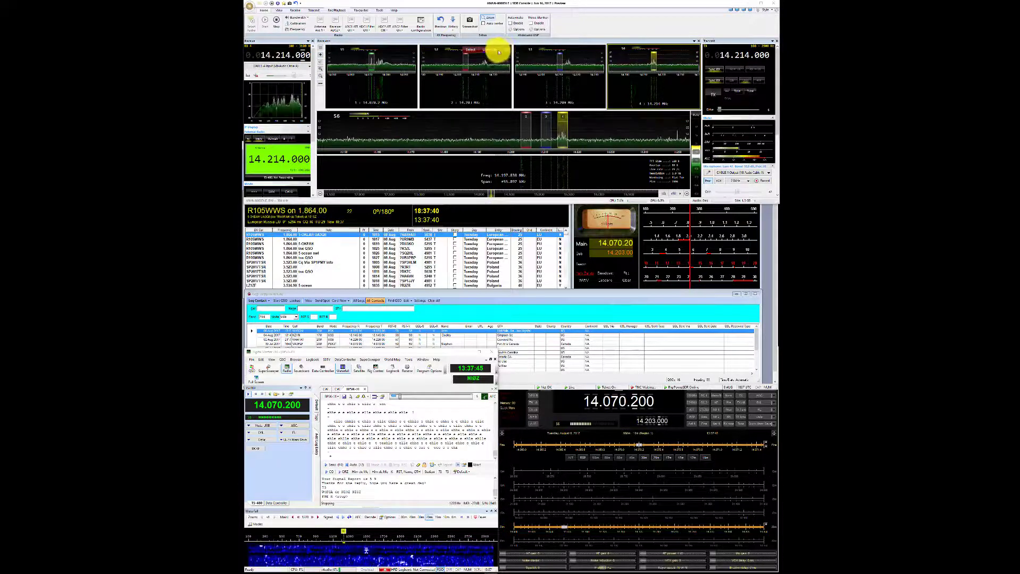
click(505, 50)
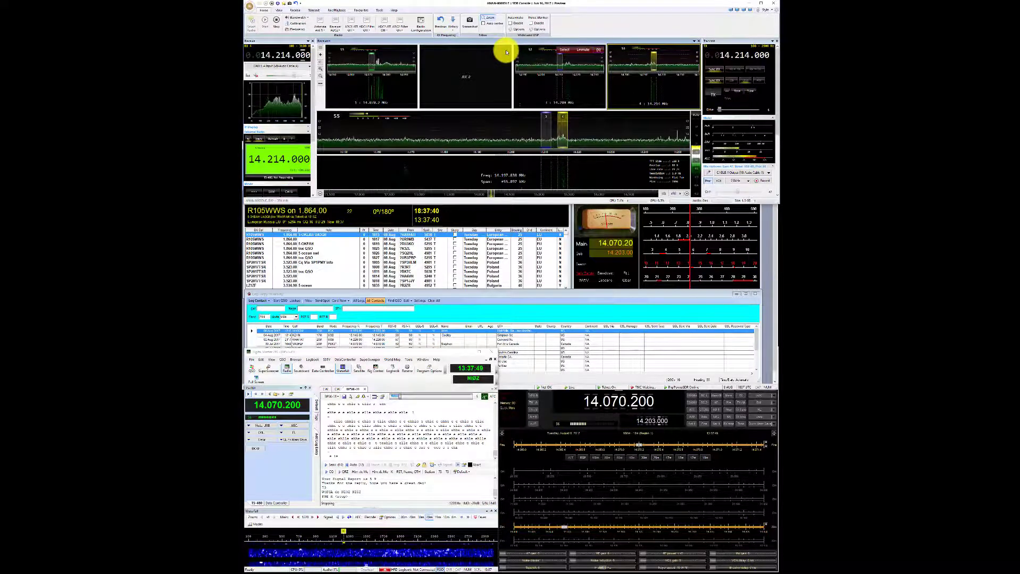
click(506, 51)
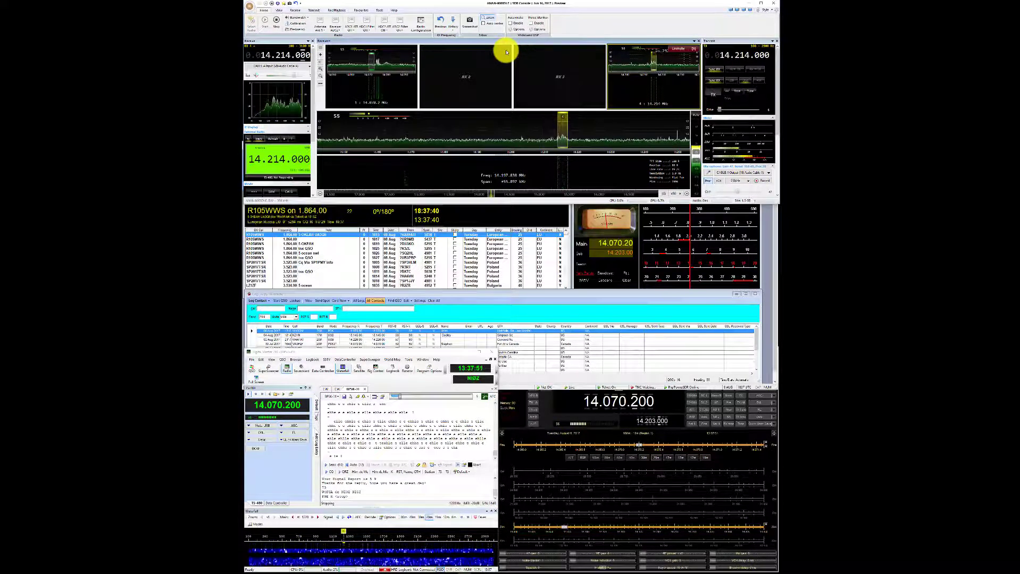
click(506, 51)
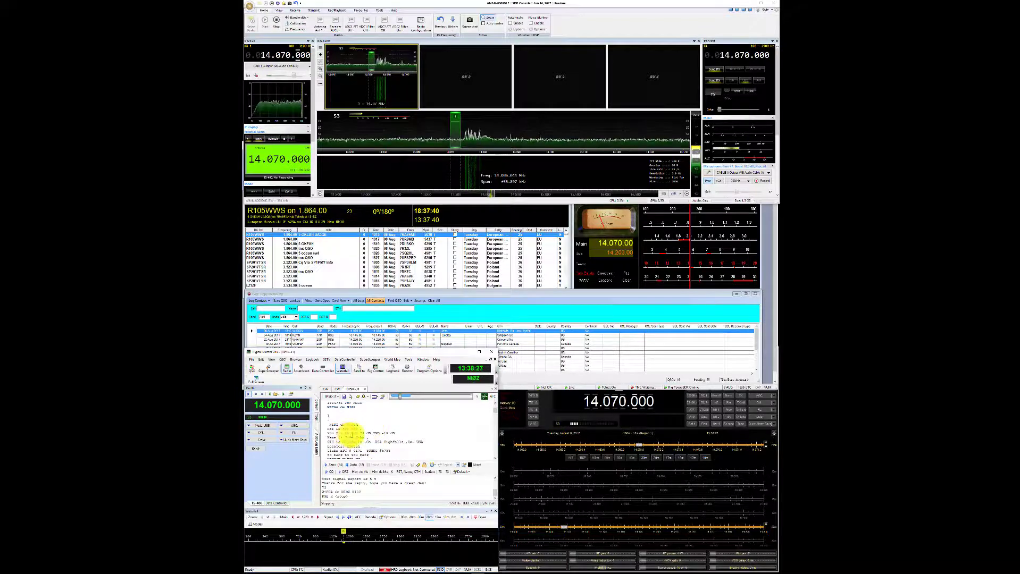
Read through the received text, tune the PSK decoder to the bright trace at the higher end of the waterfall, and clear the received text.
scroll(355, 433, down, 5)
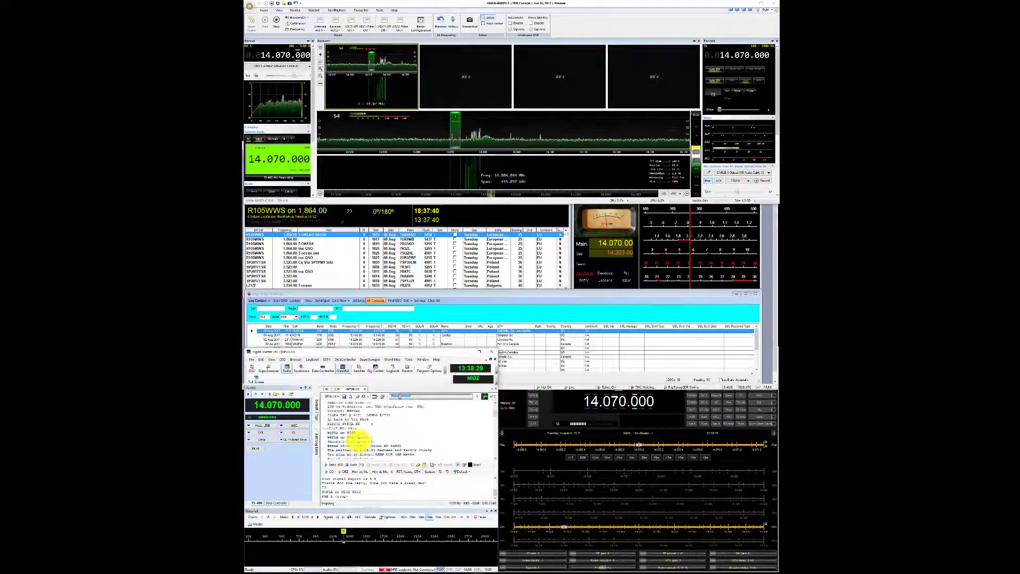
scroll(357, 442, down, 1)
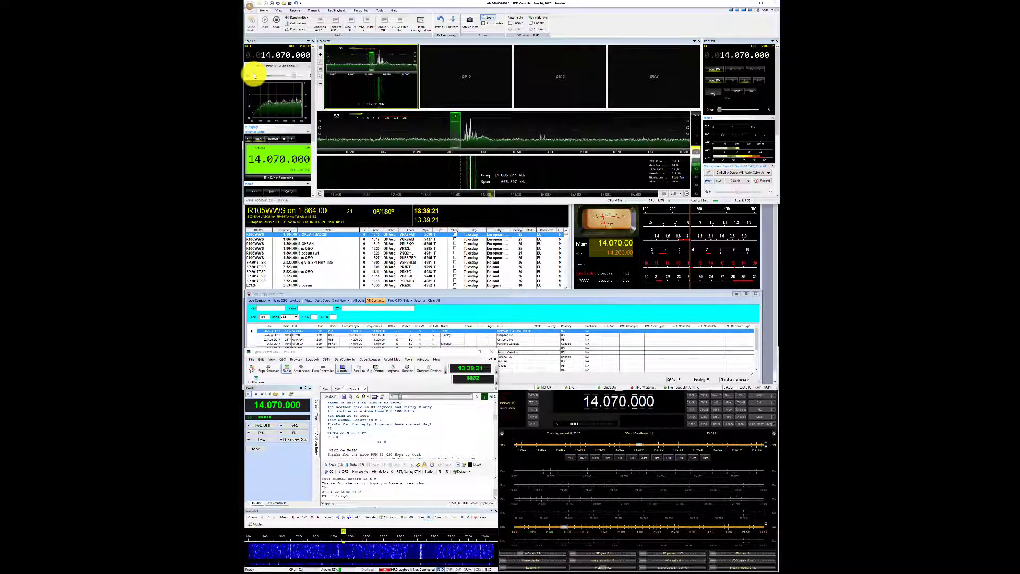
click(420, 554)
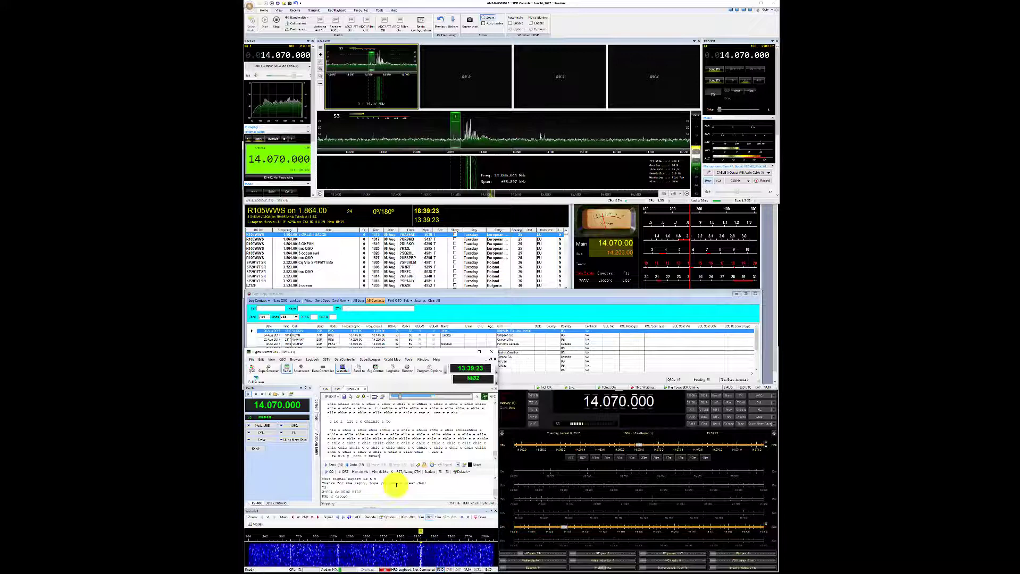
click(355, 397)
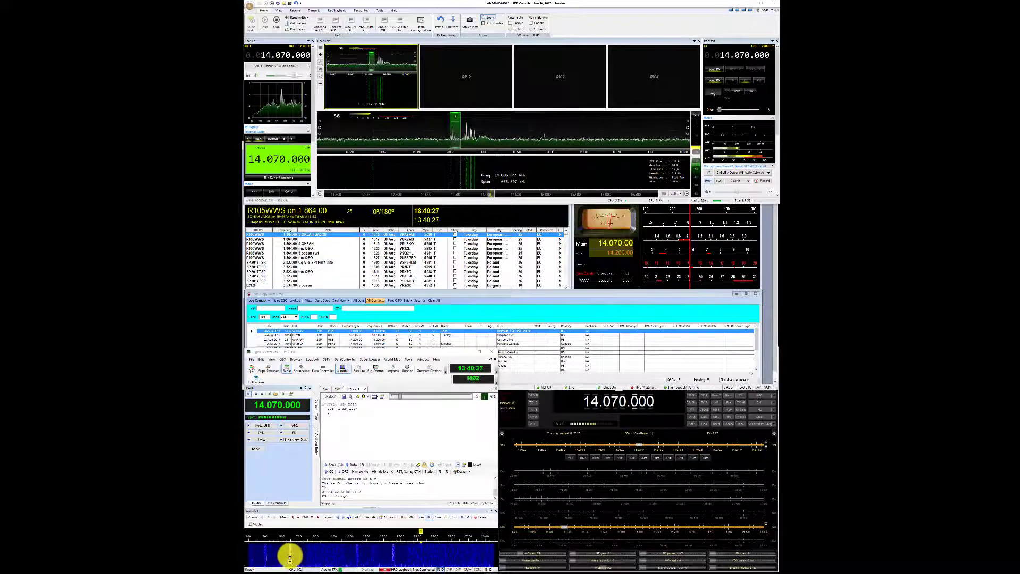
Retune the PSK decoder to the strong trace at the lower end of the waterfall and clear the received text.
click(290, 559)
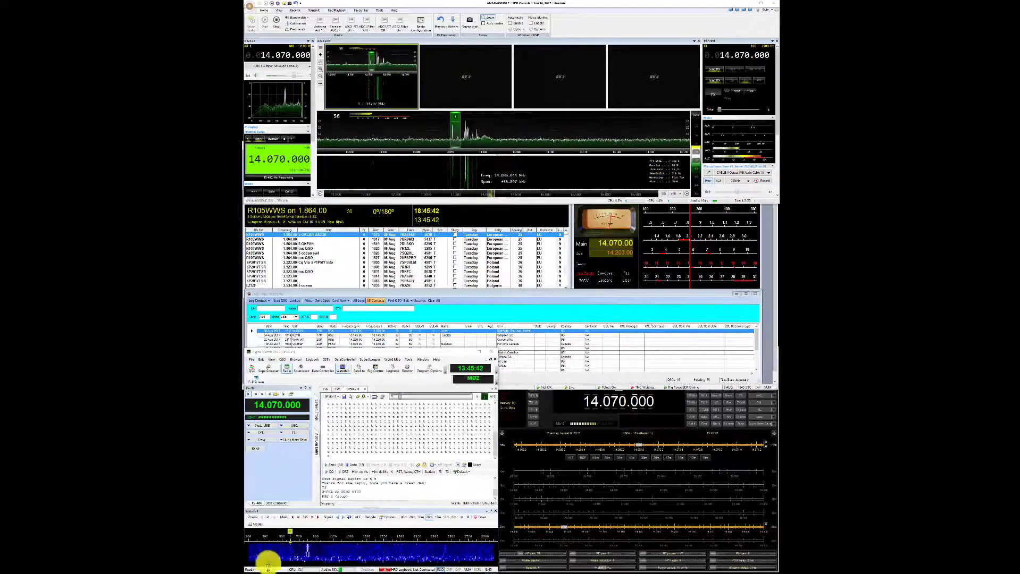
click(308, 553)
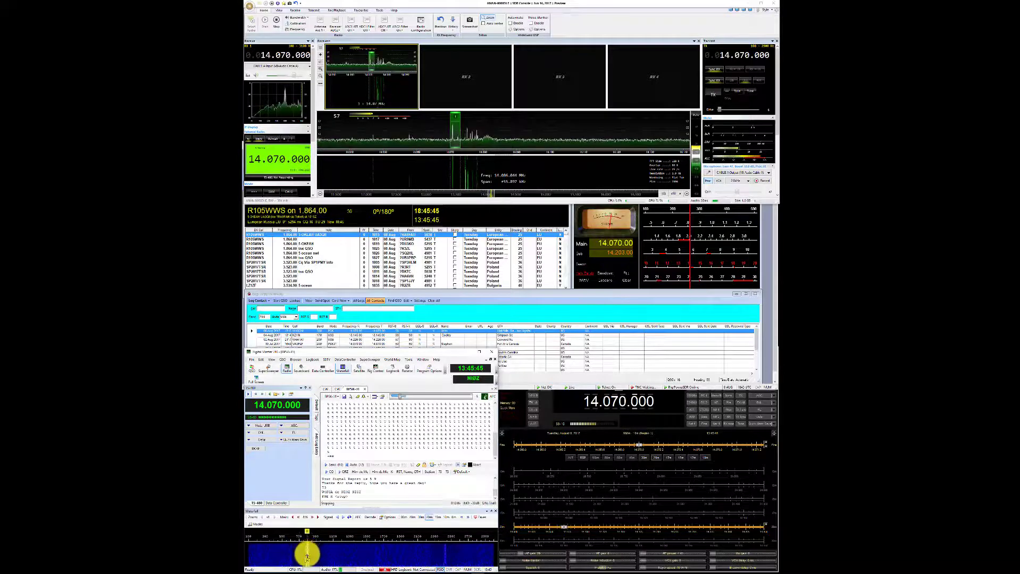
click(360, 399)
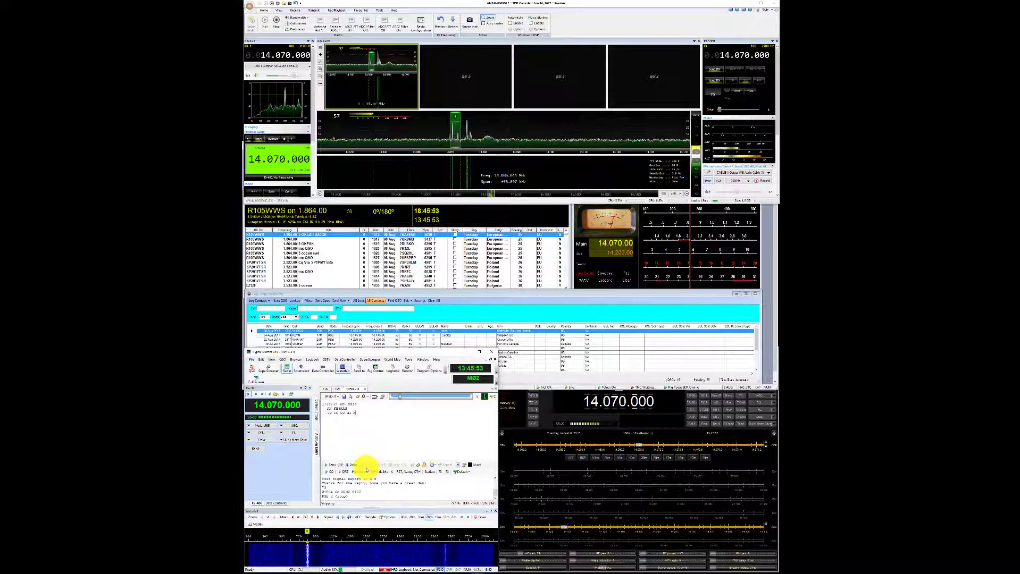
Select the calling station's callsign in the received text and send the prepared reply to it.
mouse_move(354, 412)
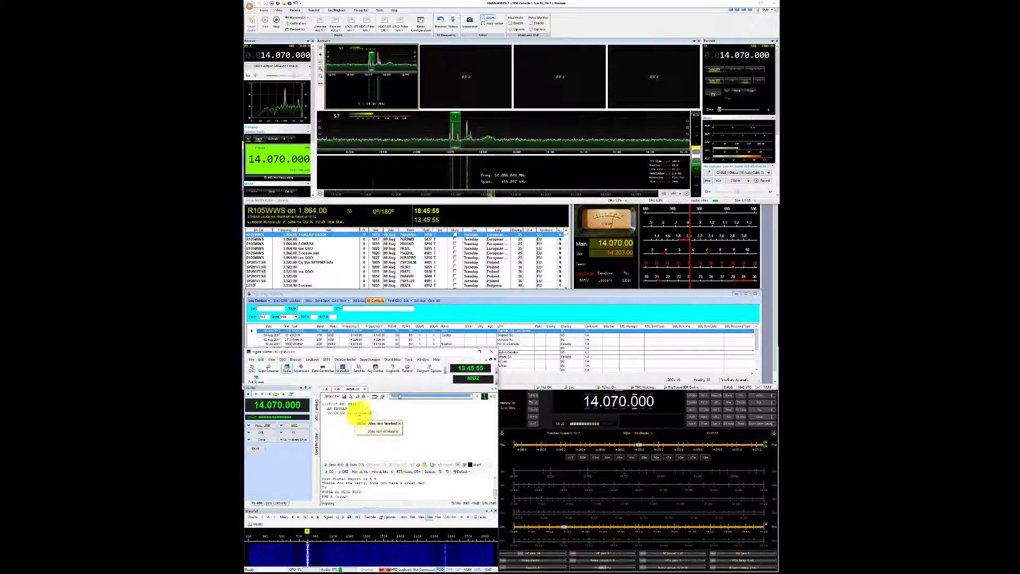
double_click(359, 412)
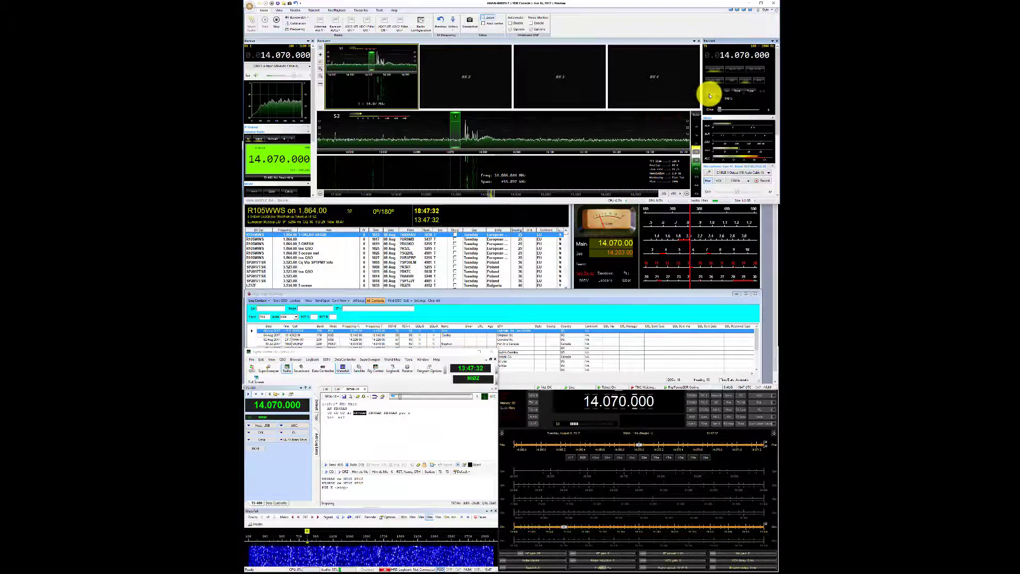
click(333, 465)
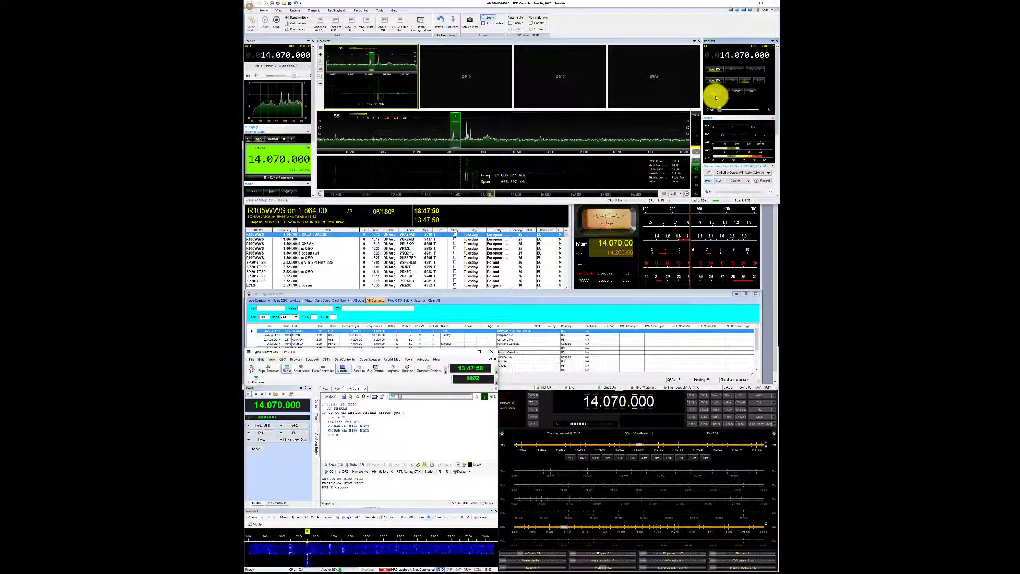
Check the neighbouring waterfall trace, return the decoder to the replying station's signal, and toggle the receive audio mute.
click(289, 555)
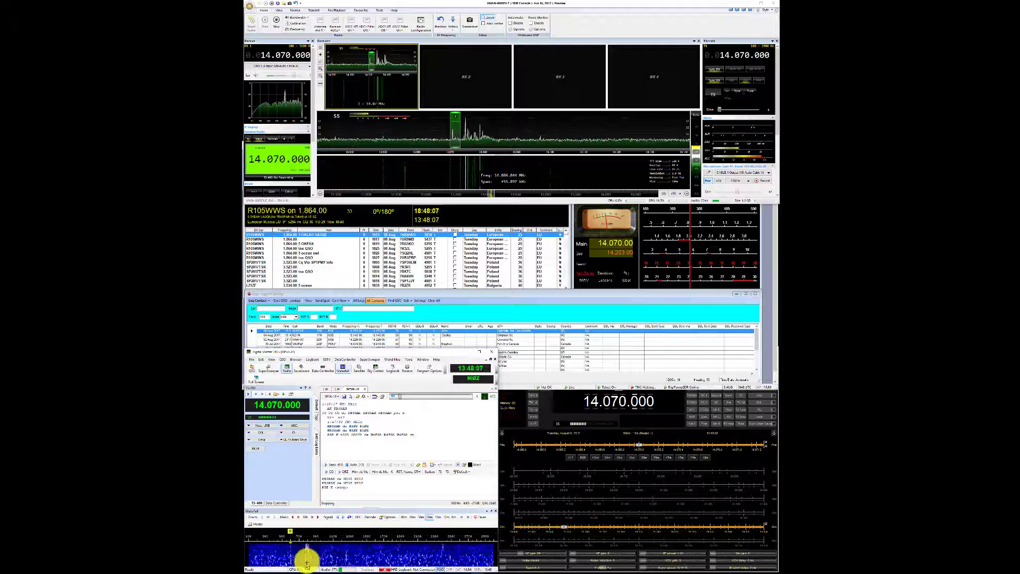
click(306, 558)
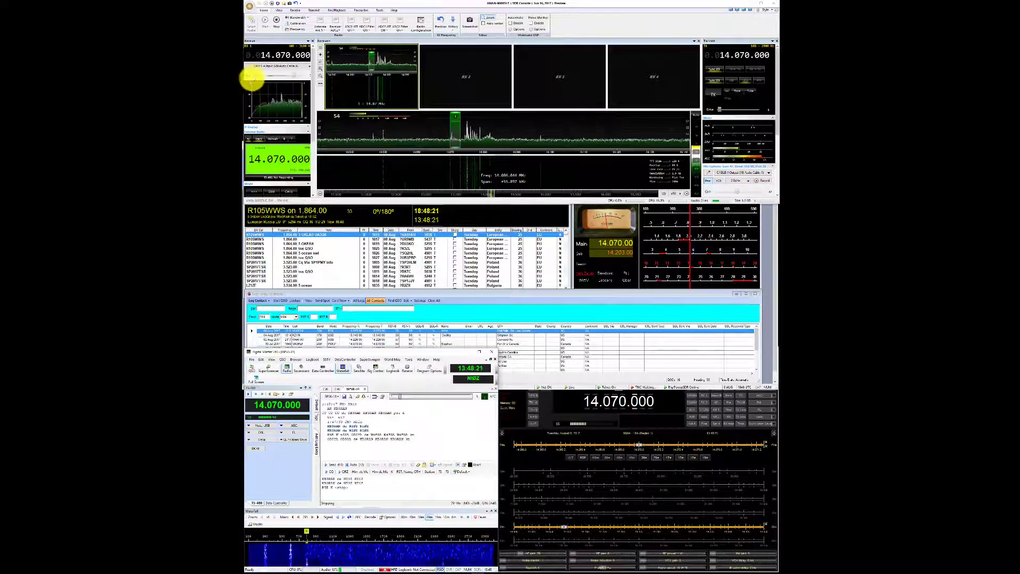
click(253, 78)
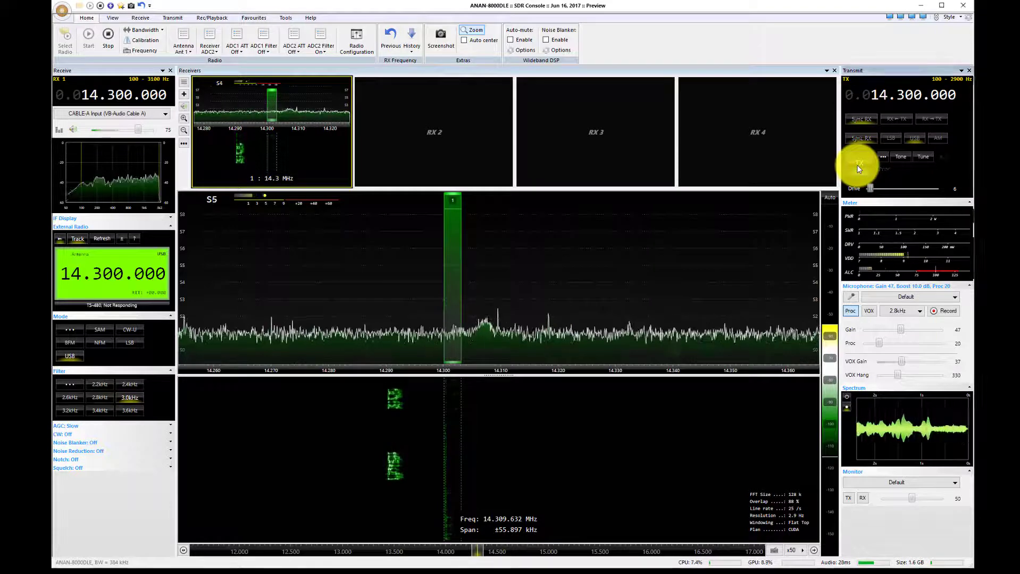
Transmit a series of short voice overs on 14.300 MHz USB, returning to receive after each one.
click(858, 163)
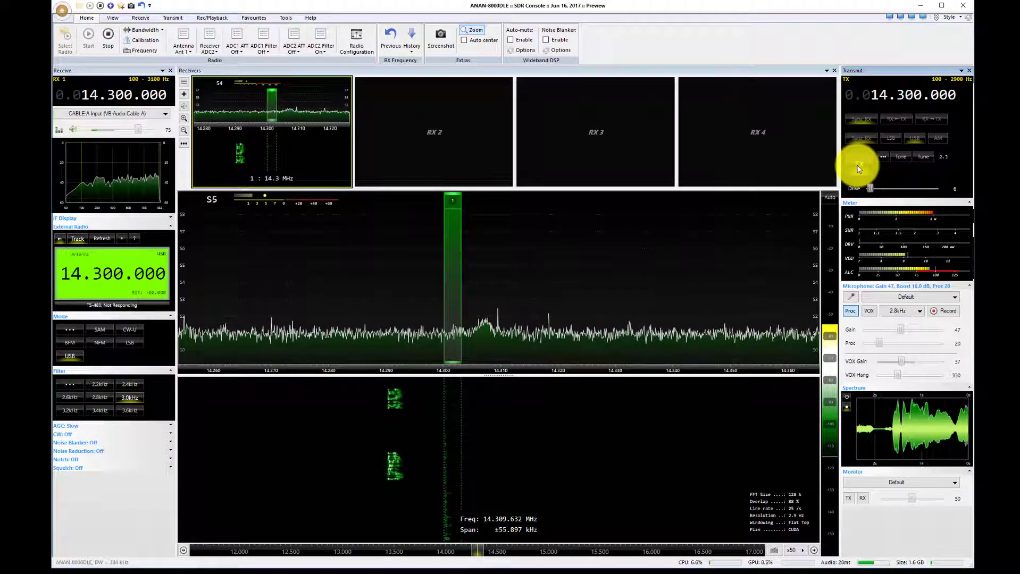
click(858, 165)
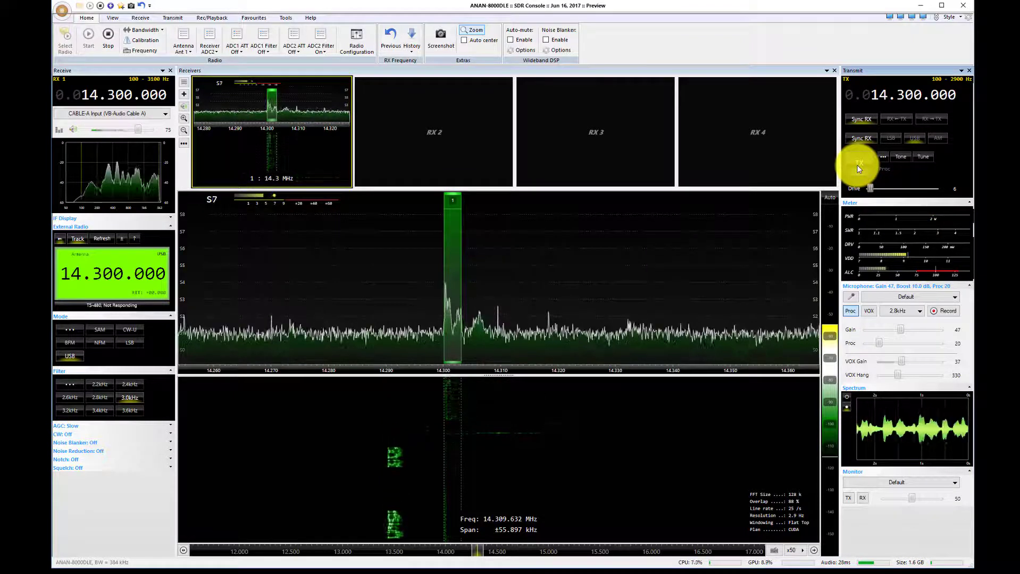
click(857, 166)
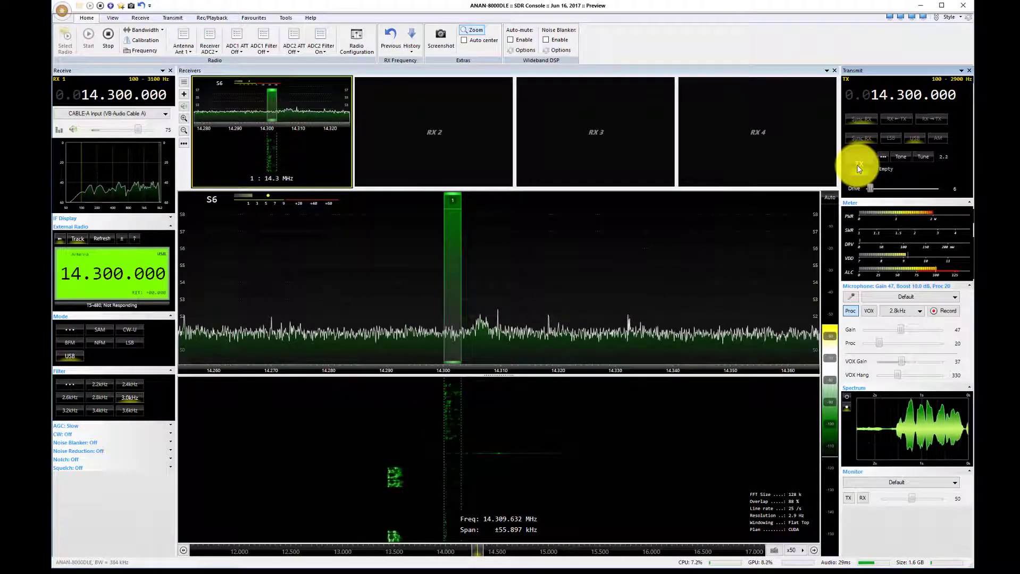
click(857, 166)
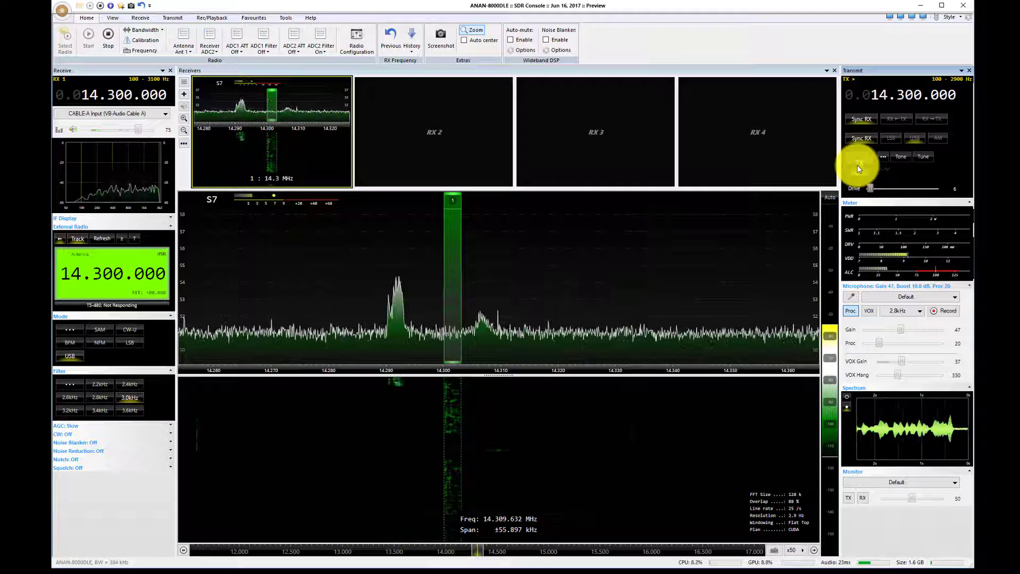
click(857, 166)
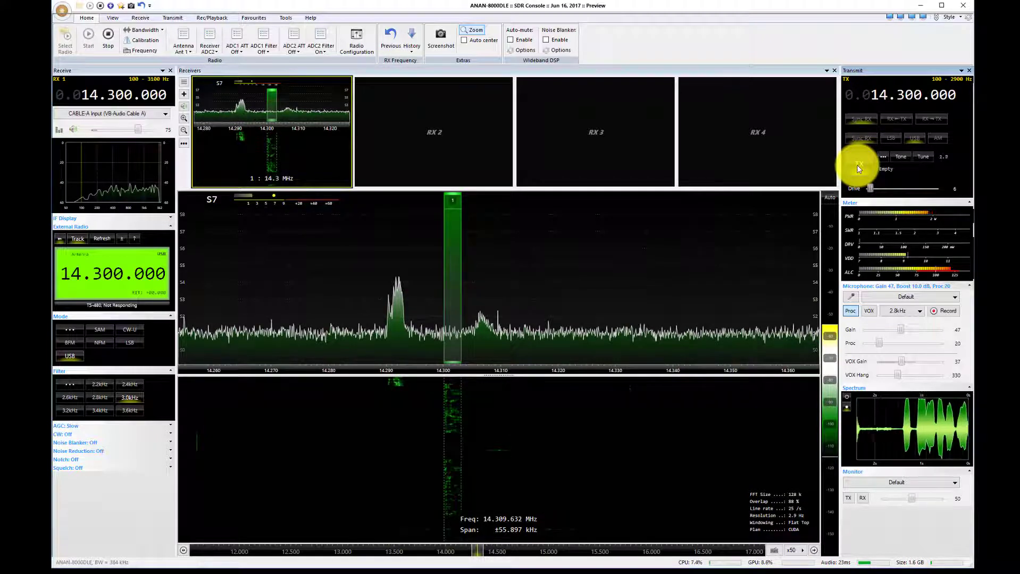
click(858, 166)
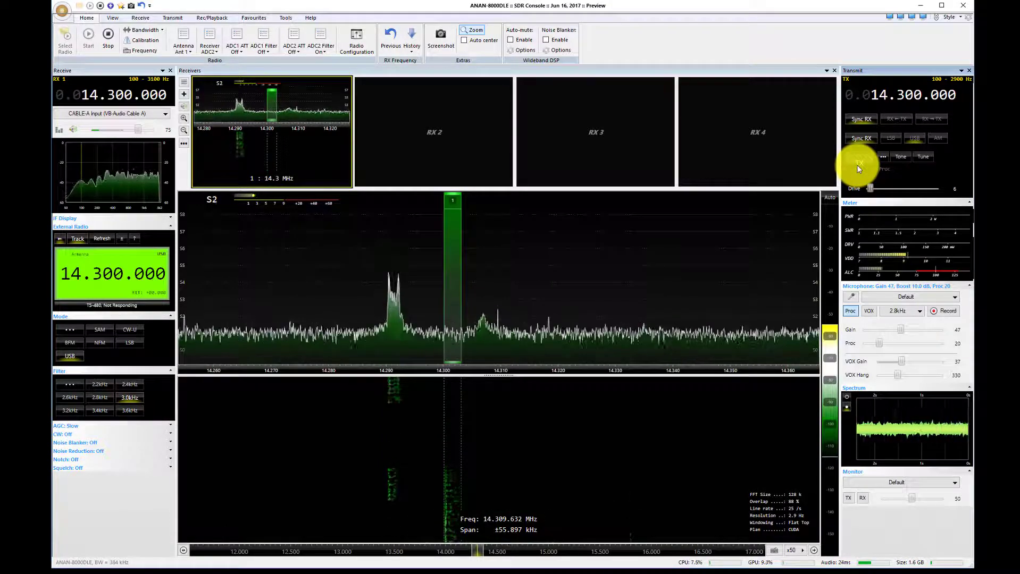
click(858, 168)
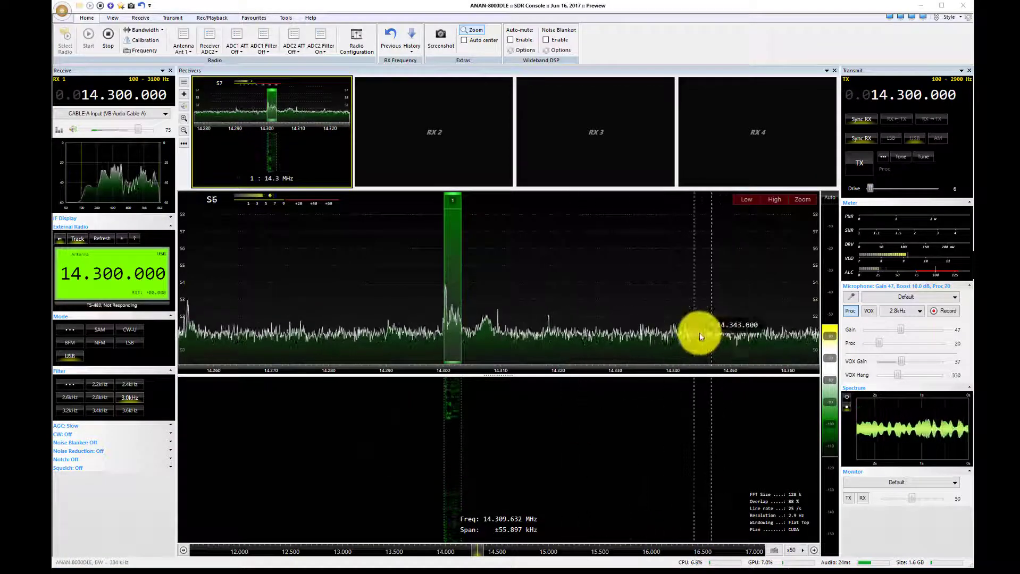
Continue the 14.300 MHz USB contact with four more voice transmissions, switching back to receive after each.
click(853, 168)
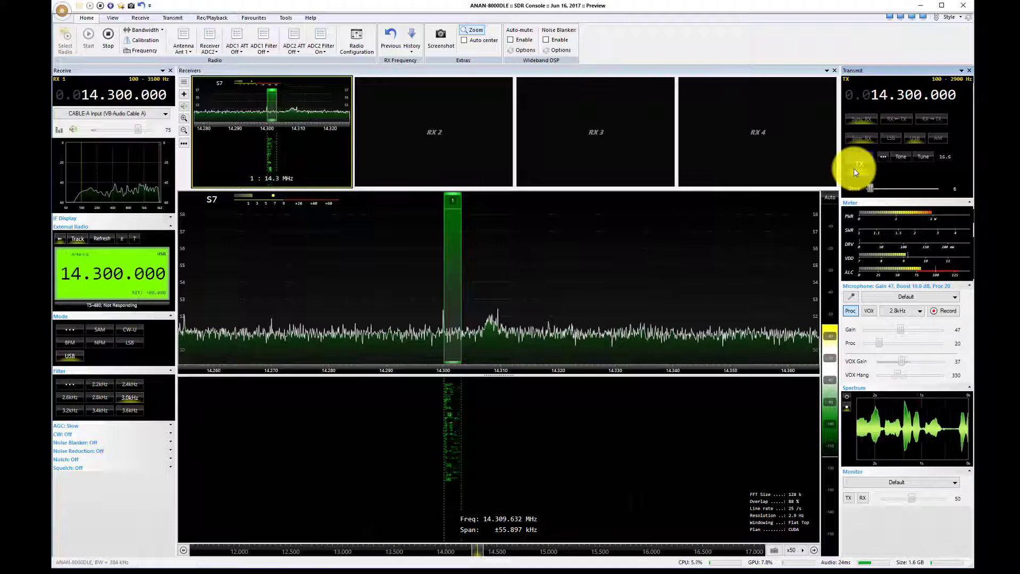
click(854, 168)
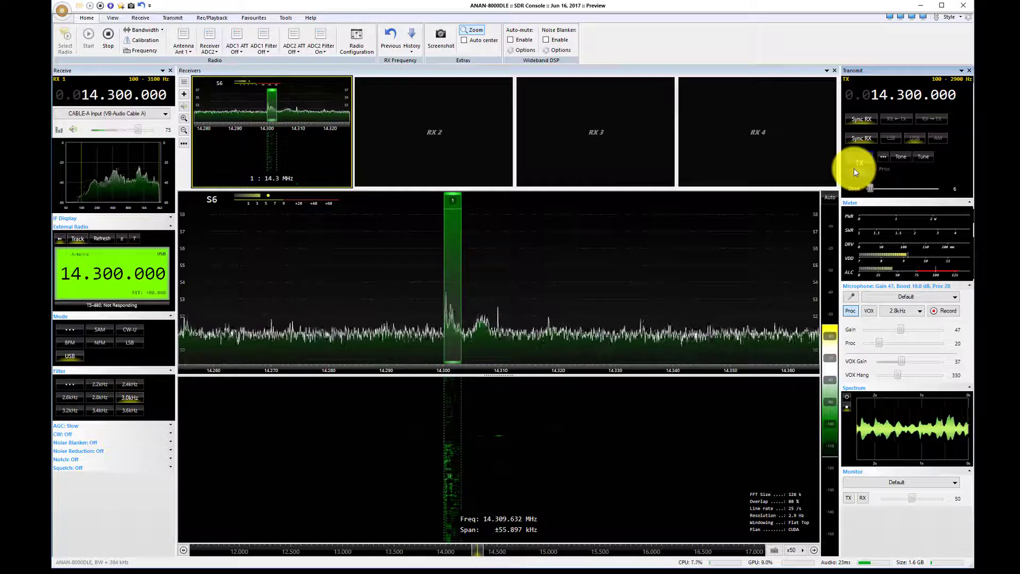
click(853, 168)
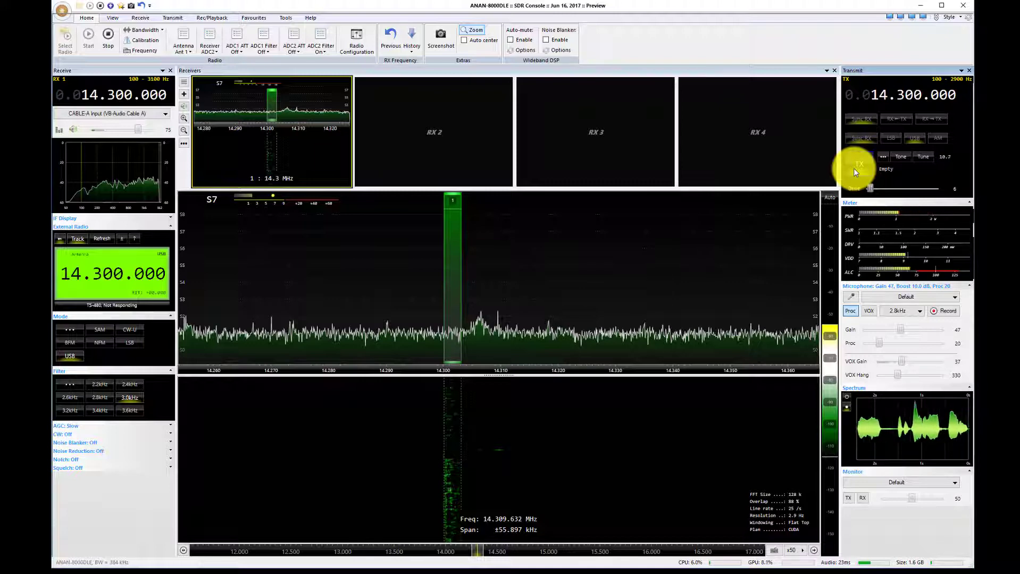
click(853, 168)
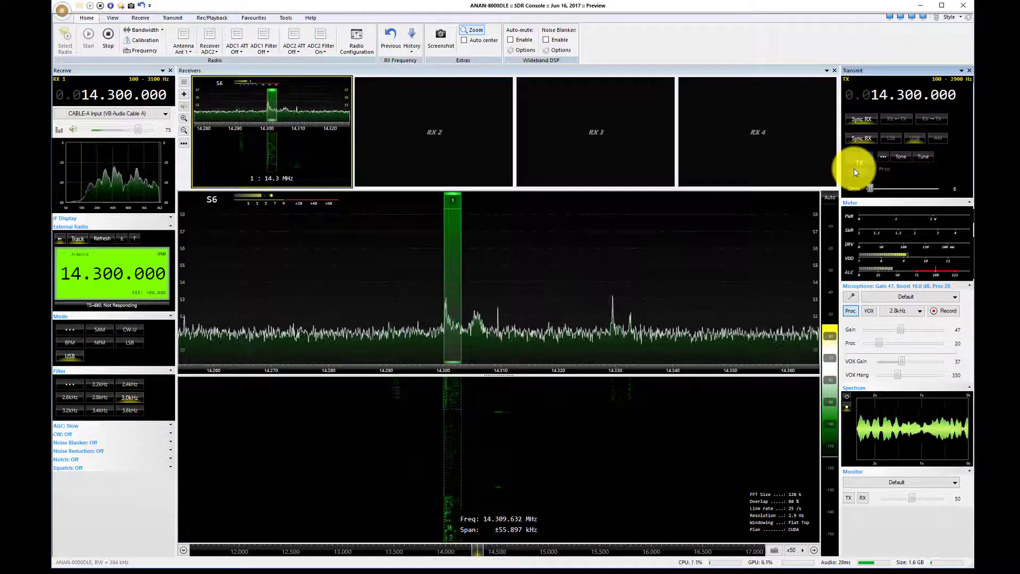
click(853, 168)
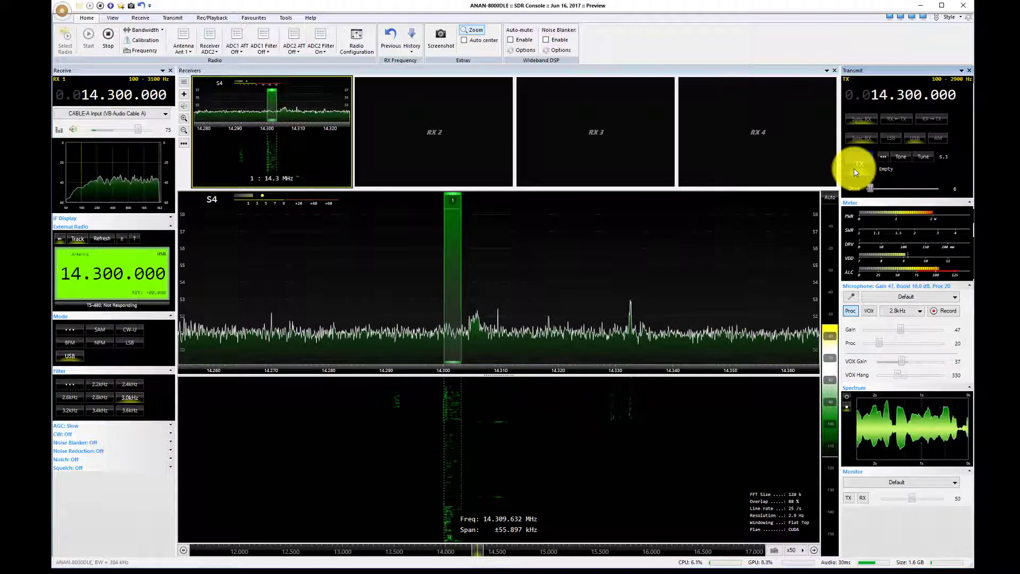
click(854, 168)
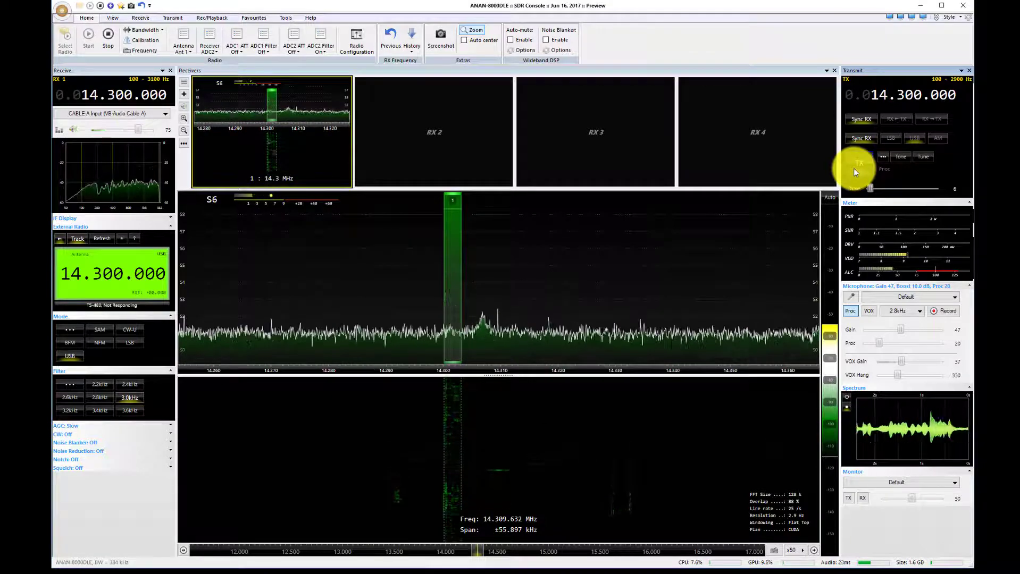
click(853, 168)
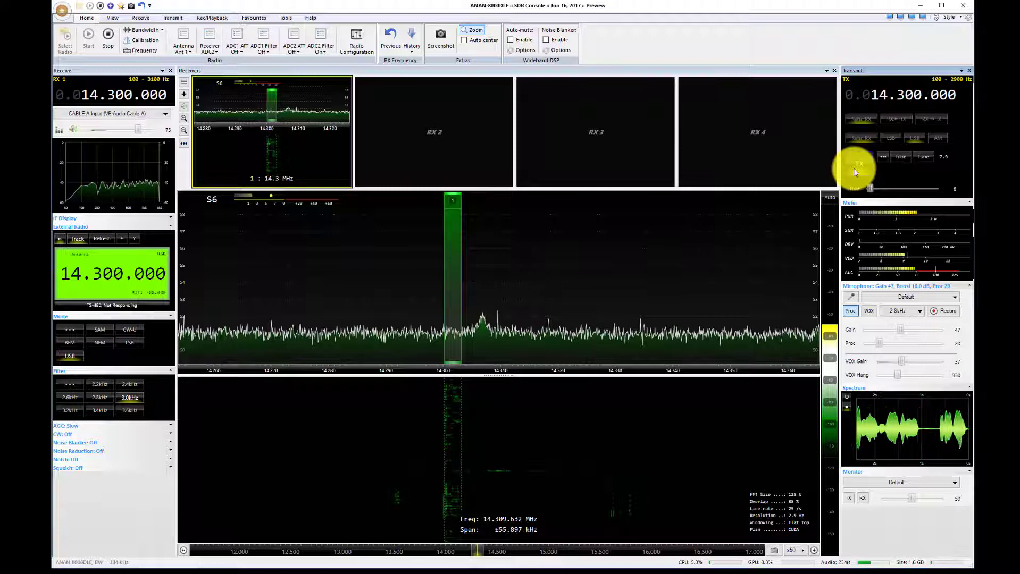
click(854, 168)
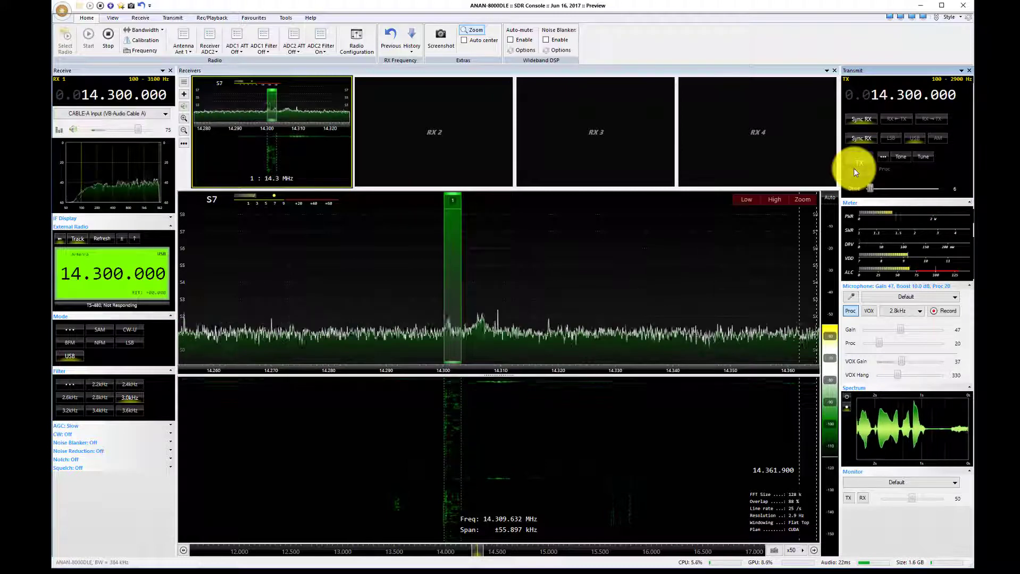